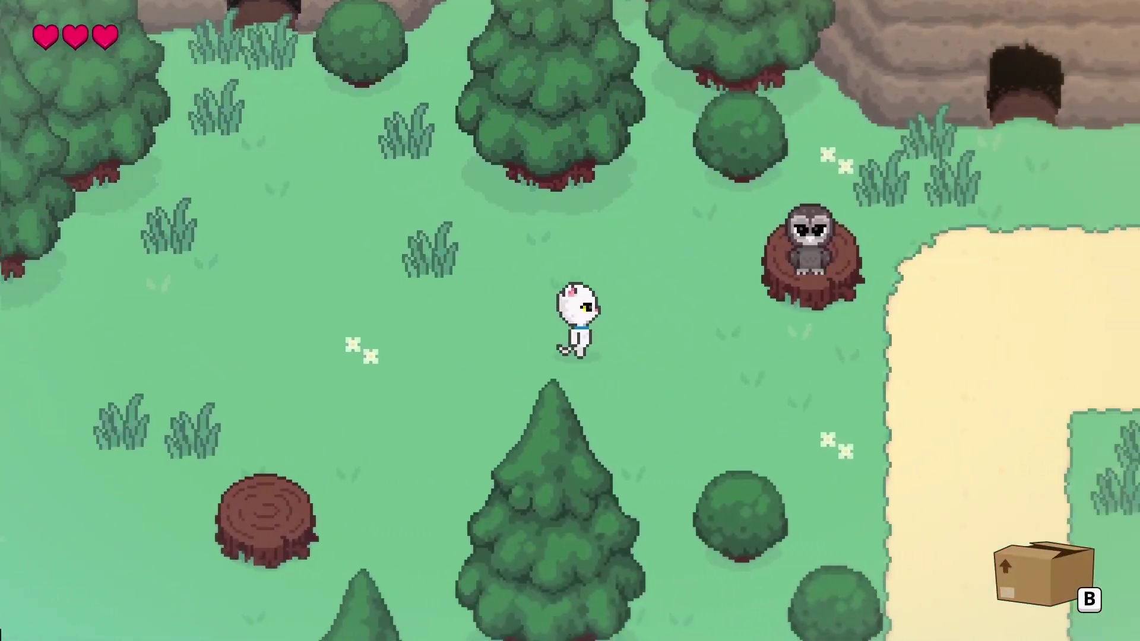
Walk Coco right along the sand path, up through the tavern door to the shop counter
key(Right)
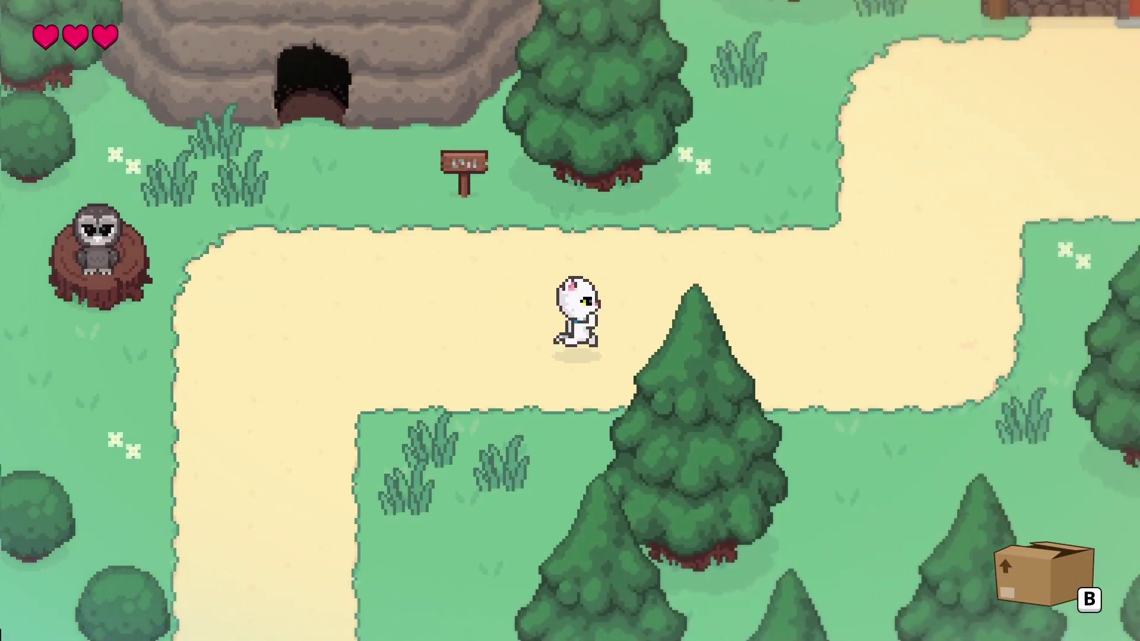
key(Right)
key(Up)
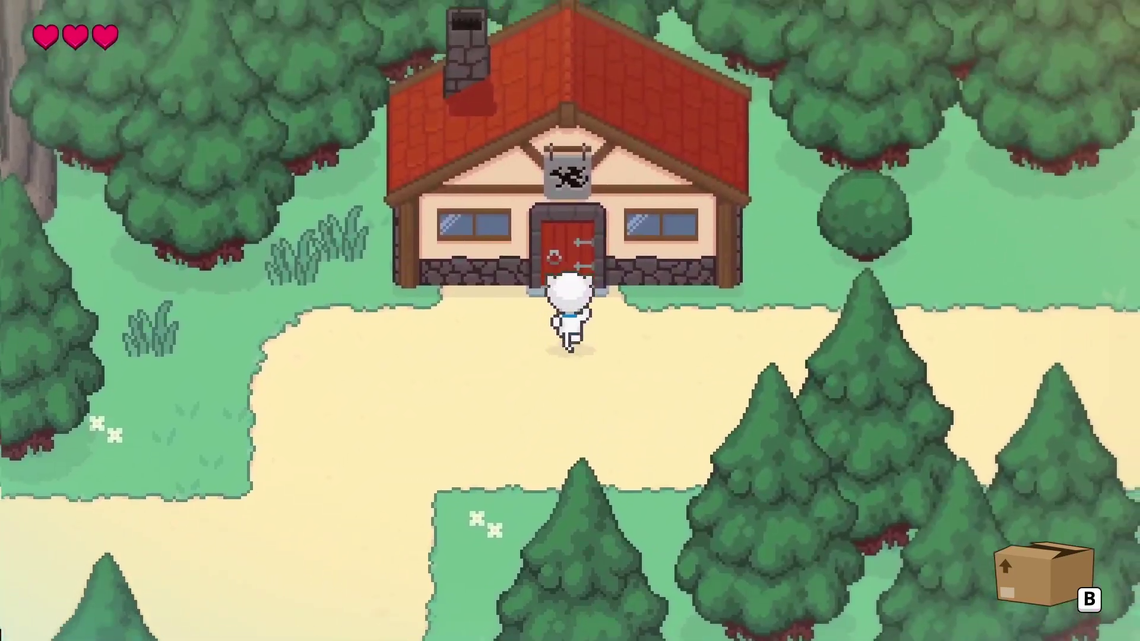
key(Up)
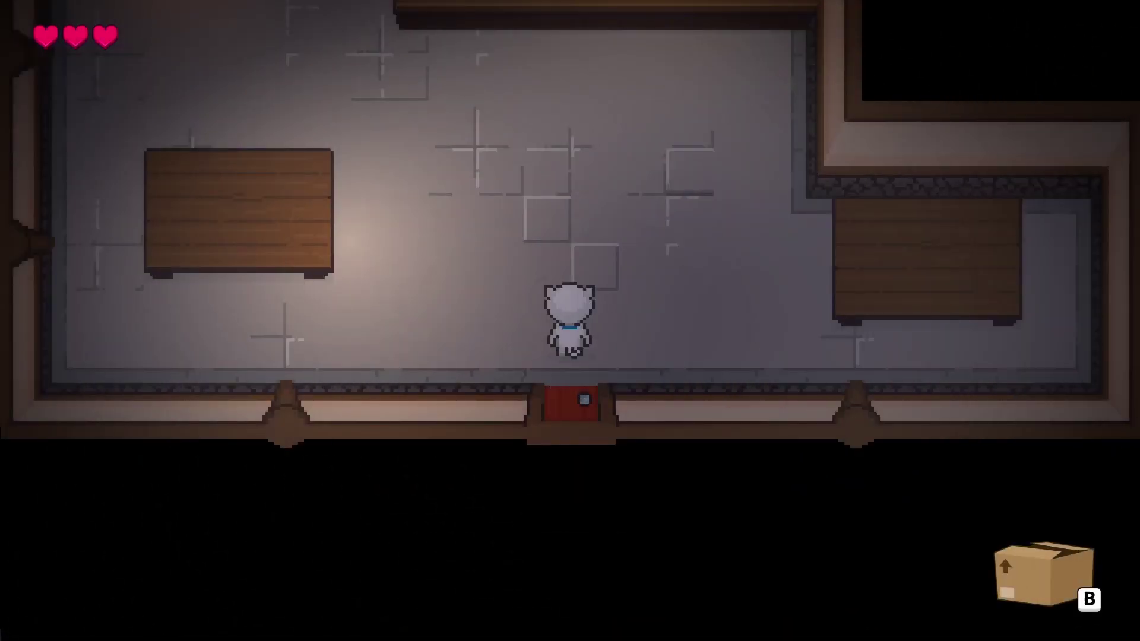
key(Up)
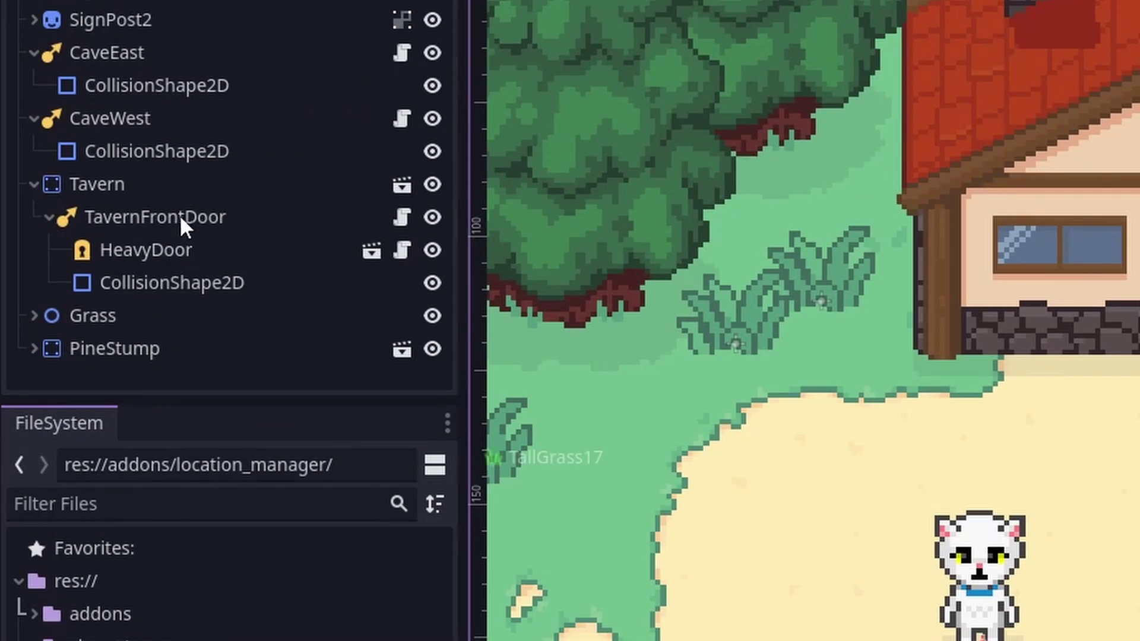
Select the TavernFrontDoor trigger to view its Circle transition and HeavyDoor location links
click(175, 214)
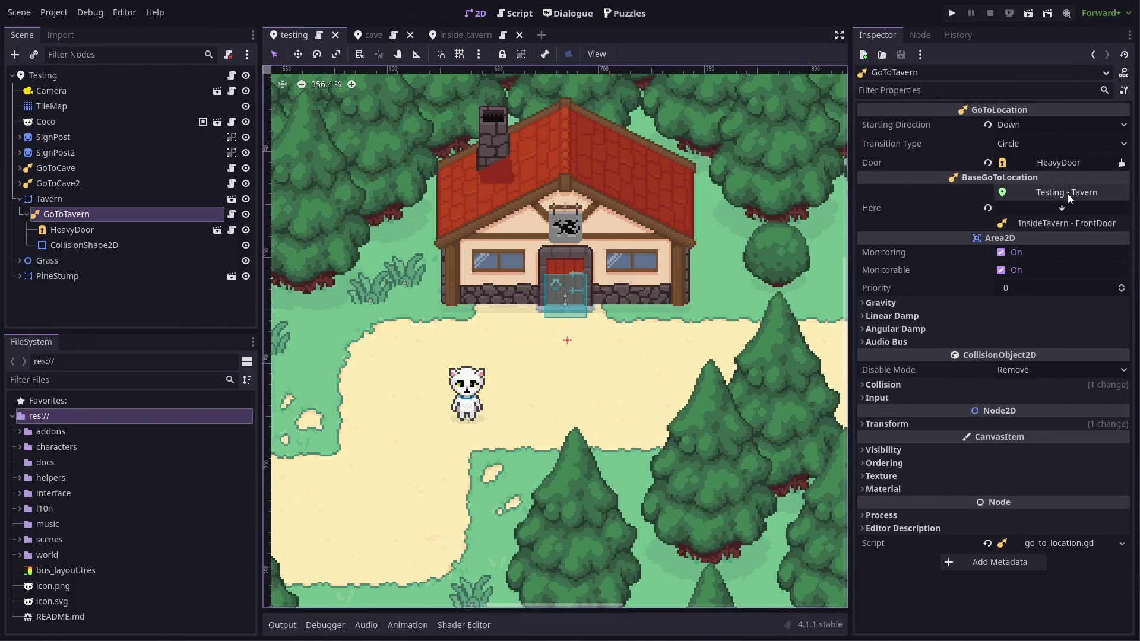
click(1067, 195)
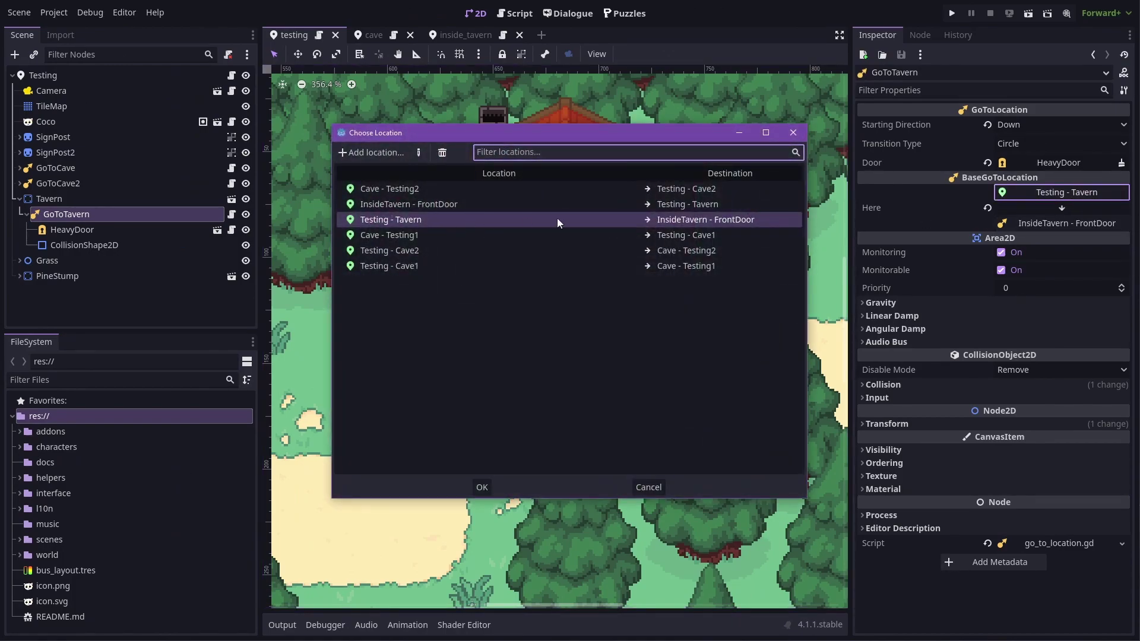
click(648, 486)
click(1050, 222)
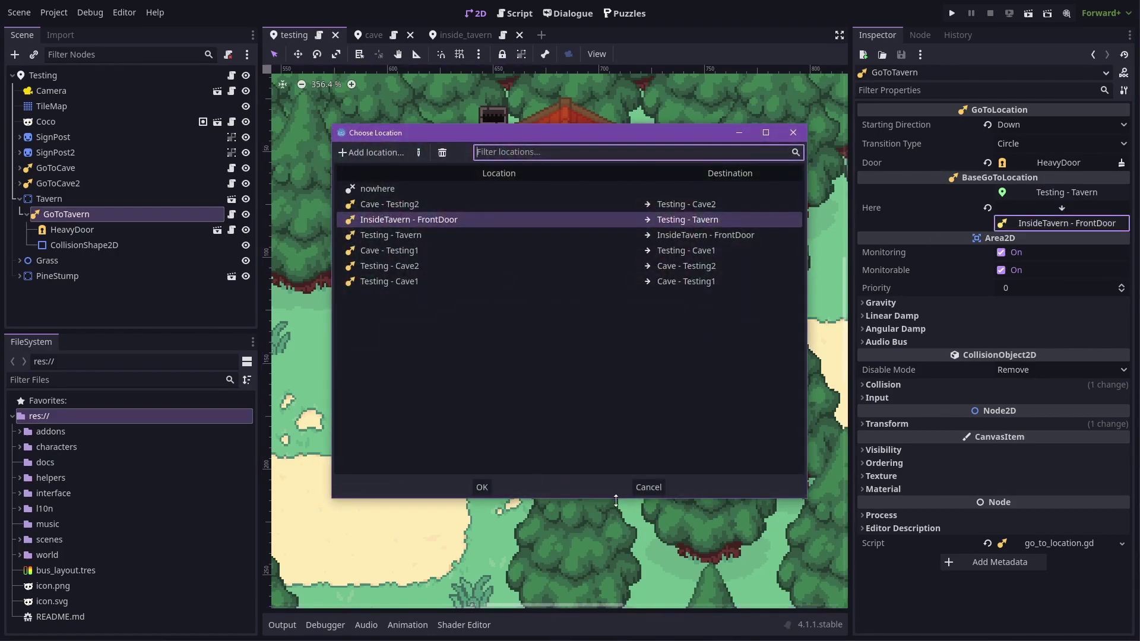
click(646, 487)
click(1048, 195)
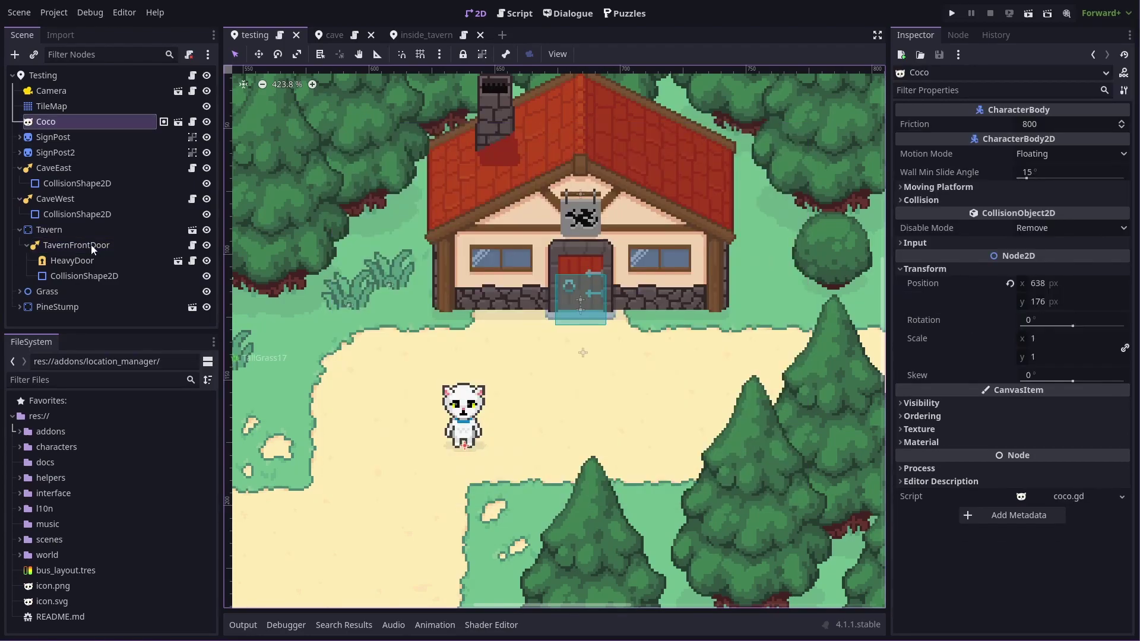
Select TavernFrontDoor, keep Tavern Door as its location, and reopen the location list
click(85, 244)
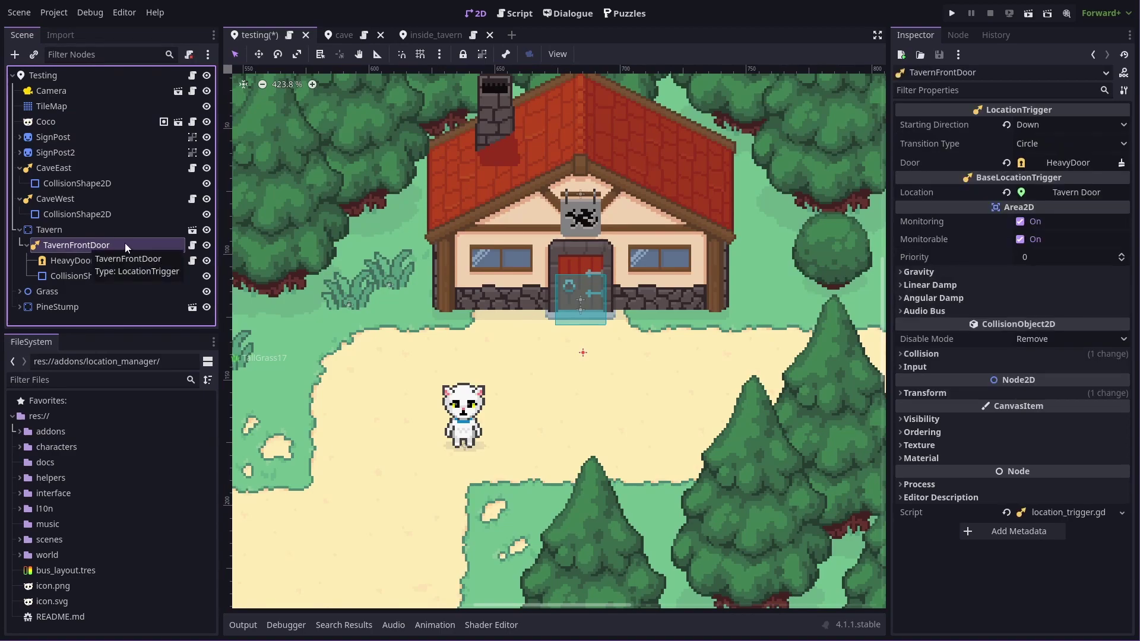
click(1083, 192)
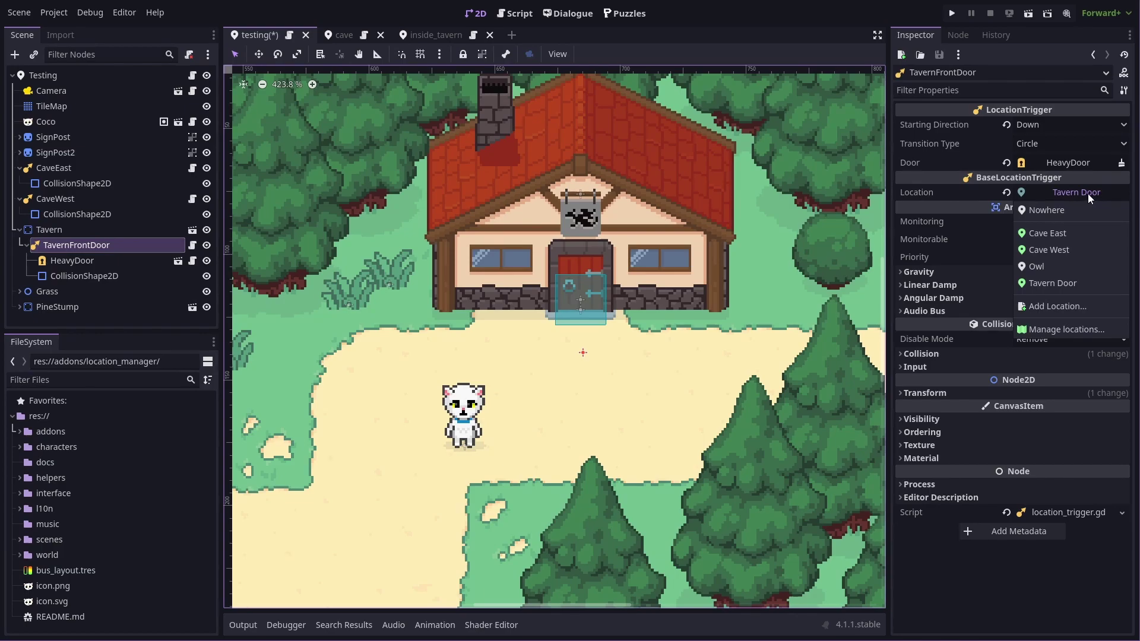
click(1105, 291)
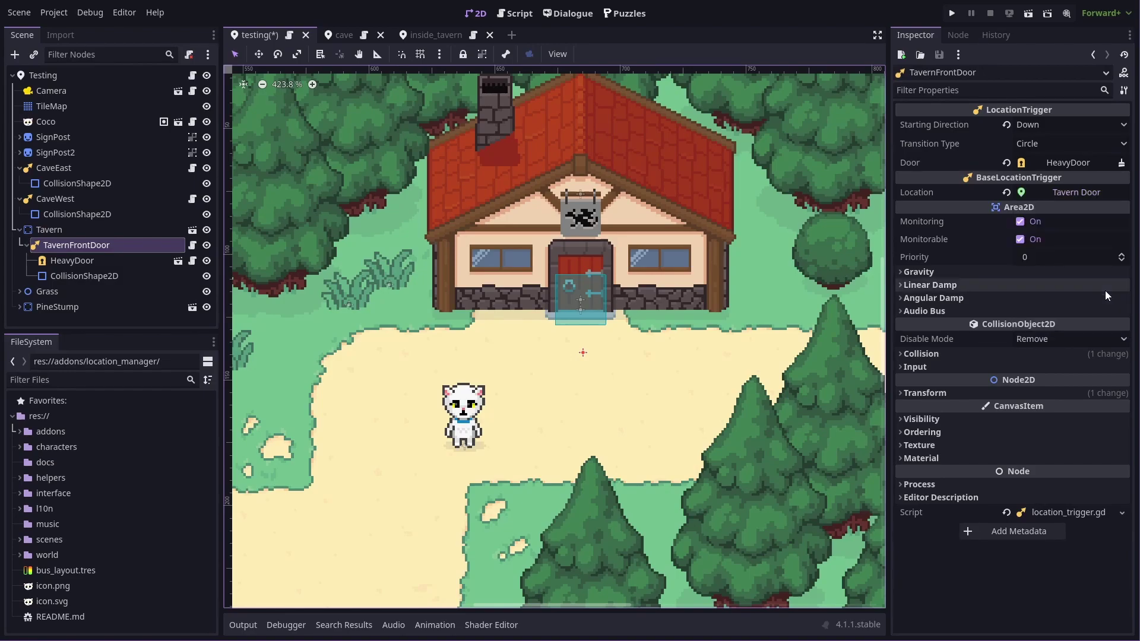
click(1077, 201)
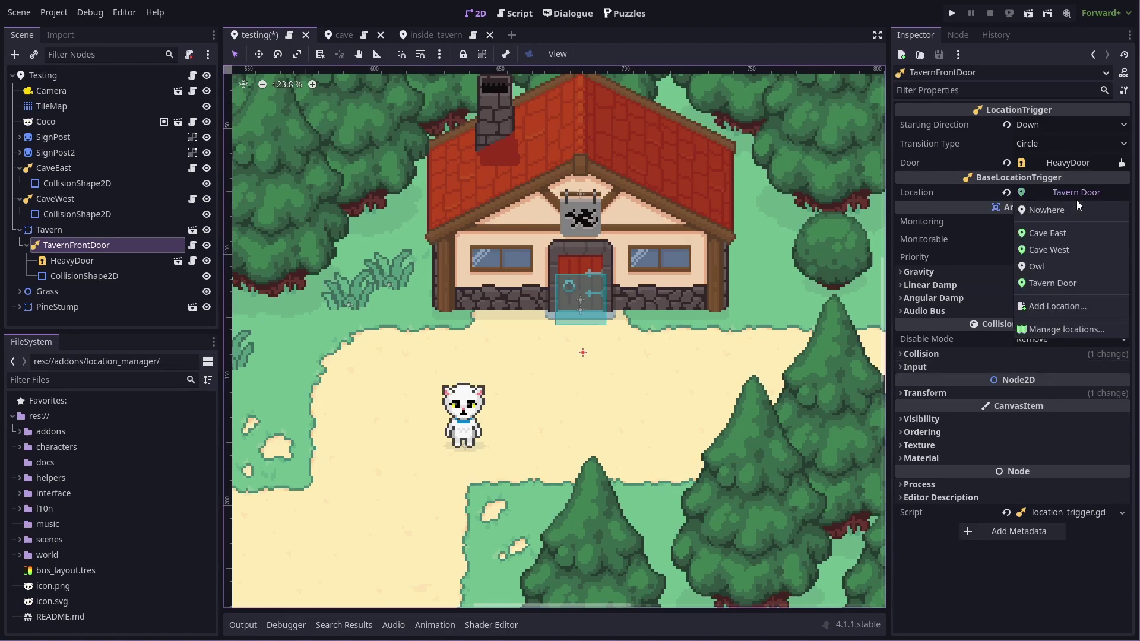
In Manage locations, set the Cave East location's destination to Cave / Entrance East
click(1076, 329)
double_click(392, 284)
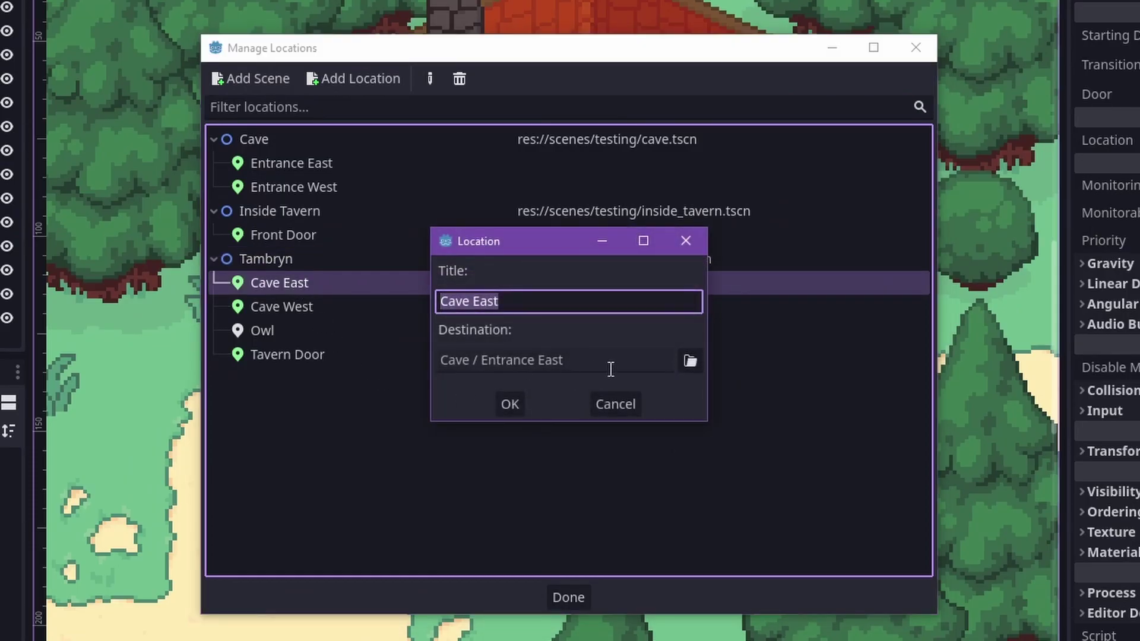
click(689, 361)
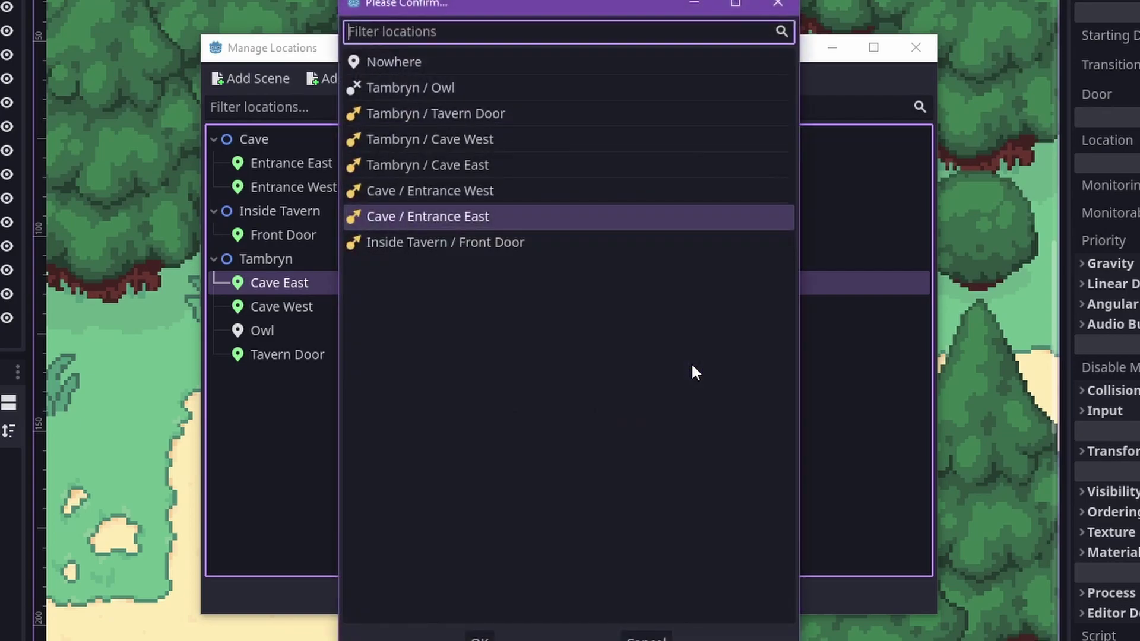
click(556, 216)
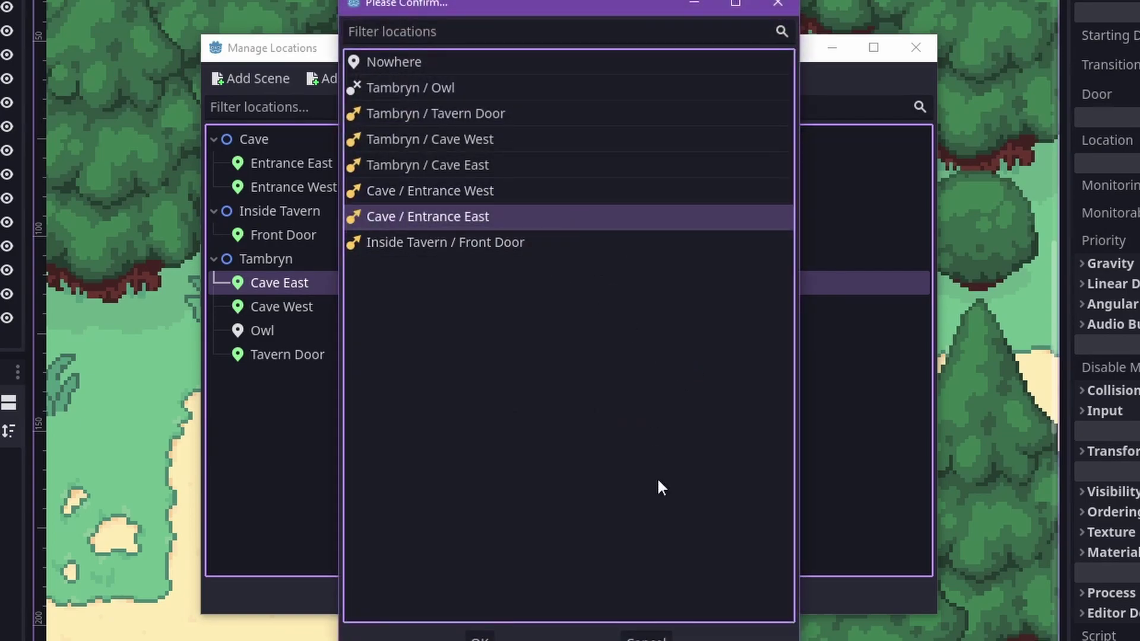
click(480, 636)
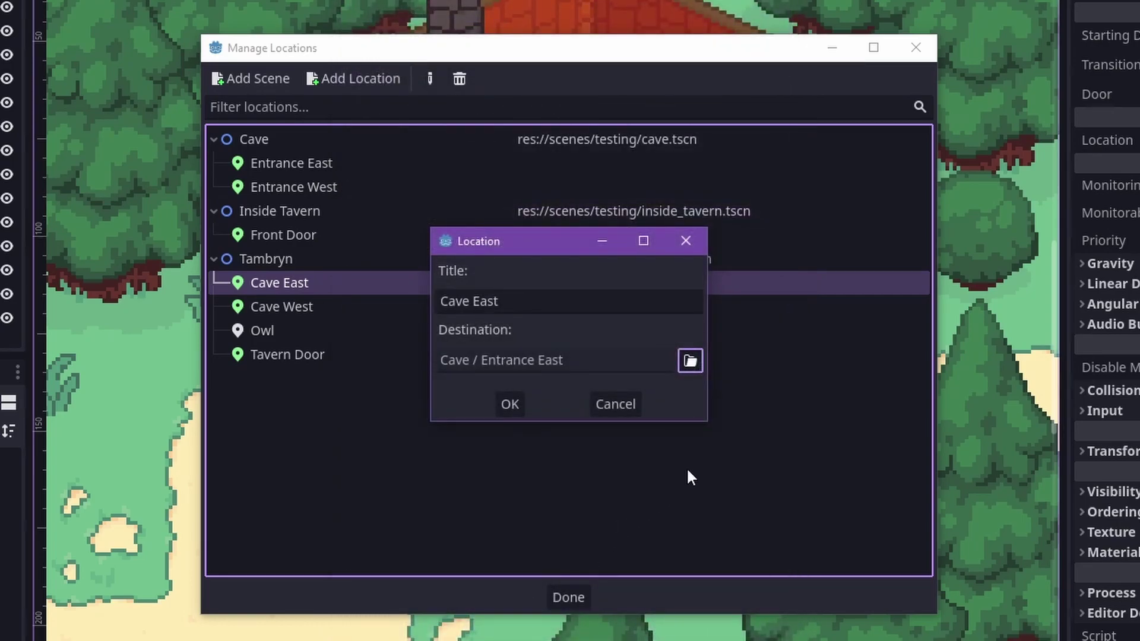
click(521, 408)
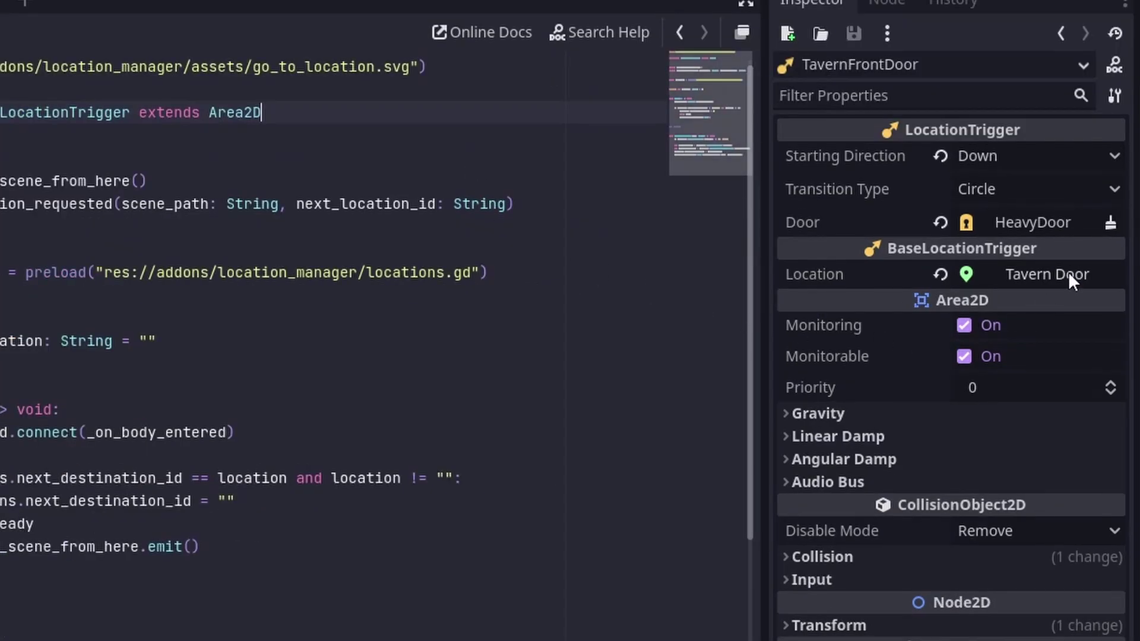
click(1089, 292)
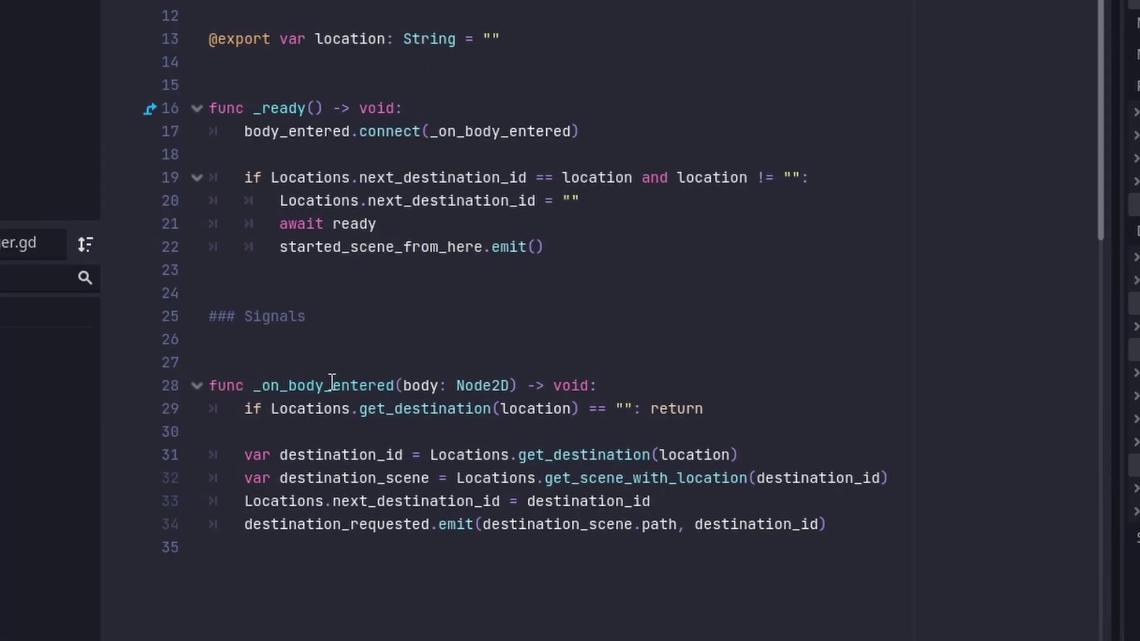
double_click(335, 383)
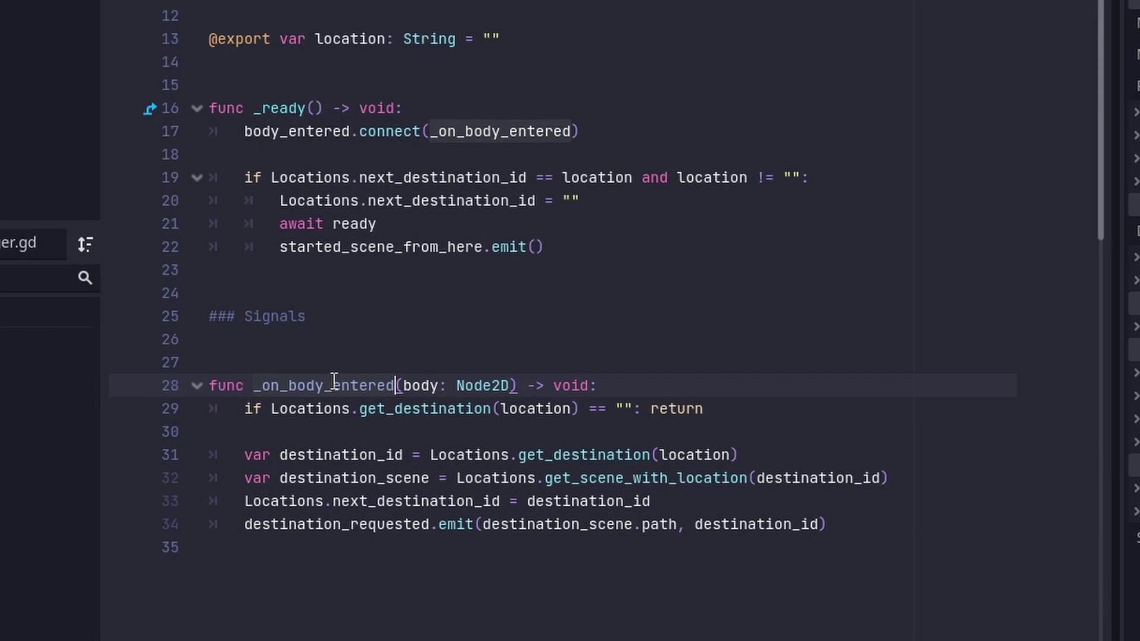
click(880, 519)
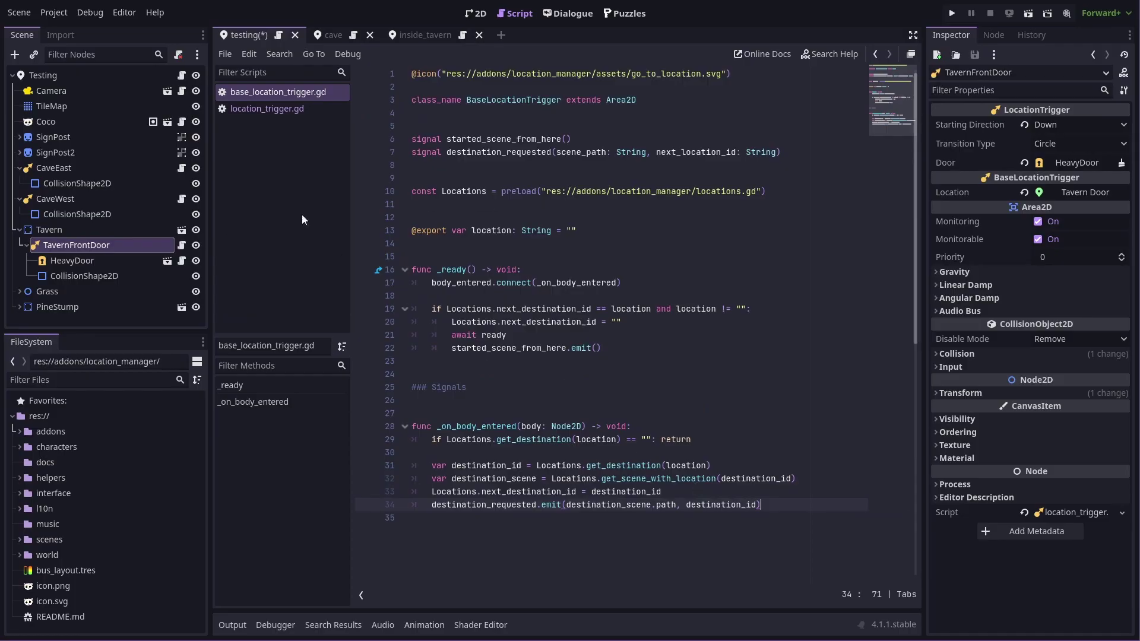
Review location_trigger.gd's _on_destination_requested handler and its Transitions.go_to_scene call
click(263, 109)
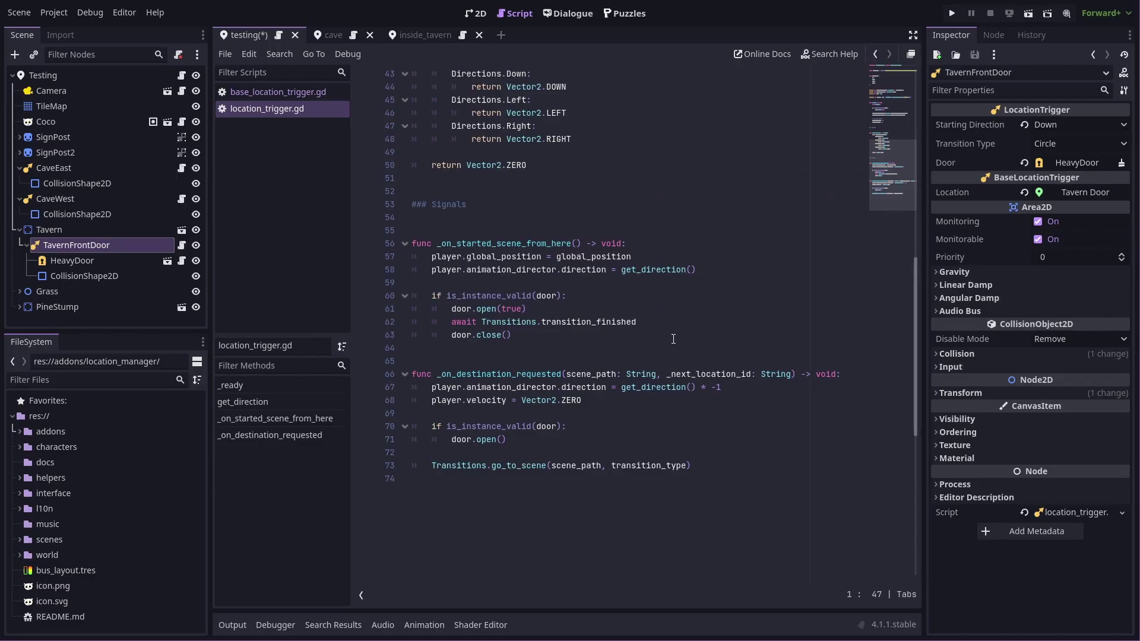
ctrl+click(508, 375)
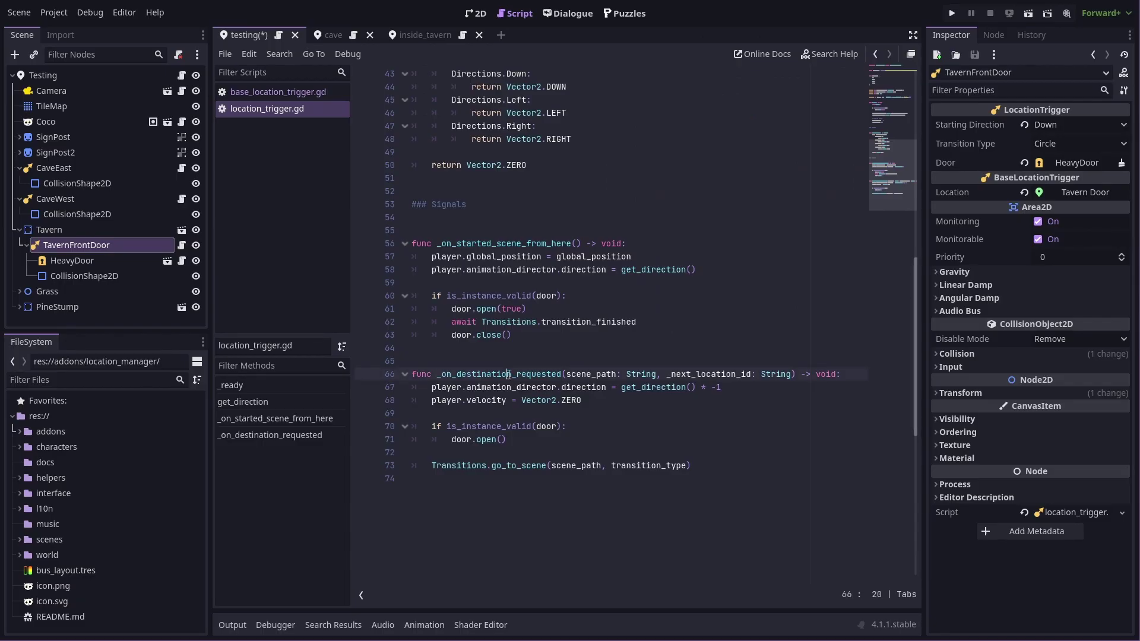
click(712, 469)
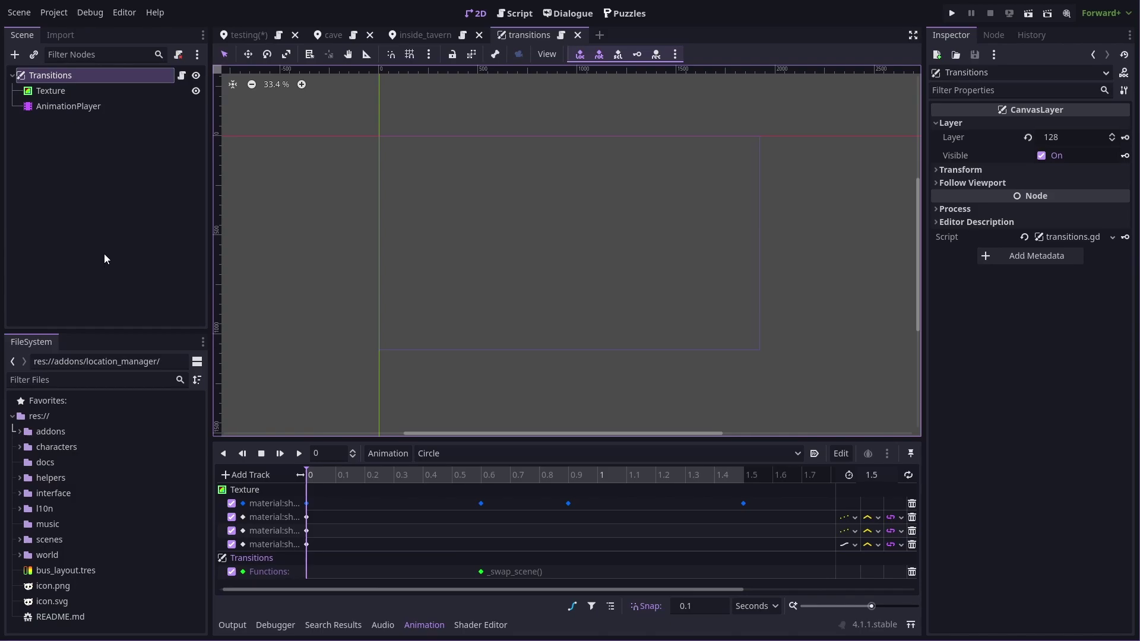
Inspect the Texture node's material and open its shader in the Shader Editor
click(77, 90)
click(84, 106)
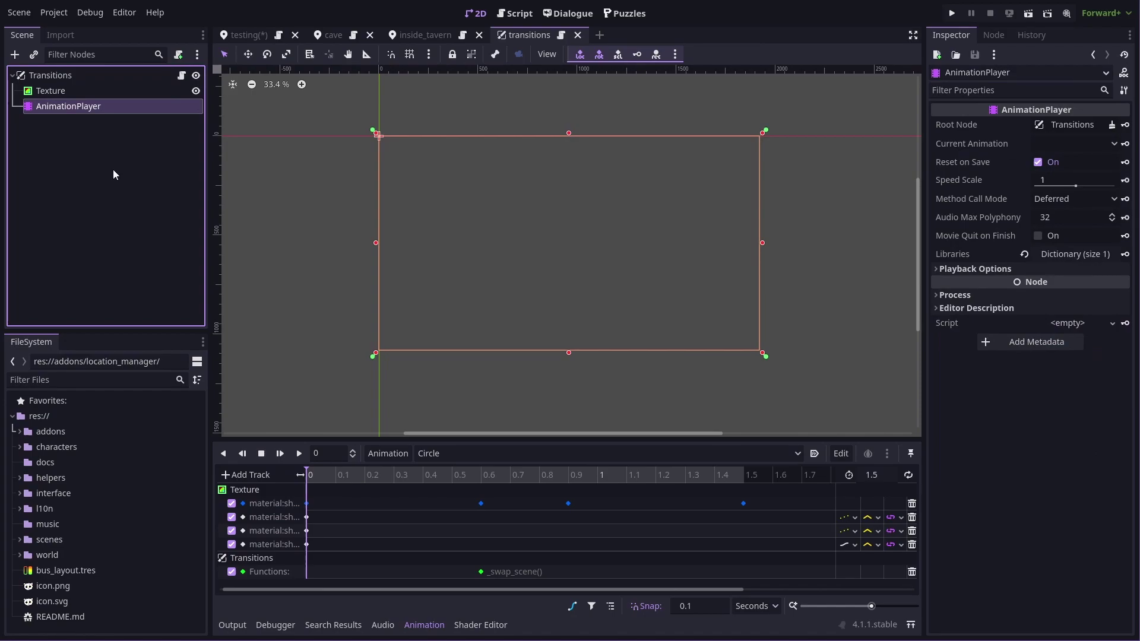
click(50, 91)
click(1063, 449)
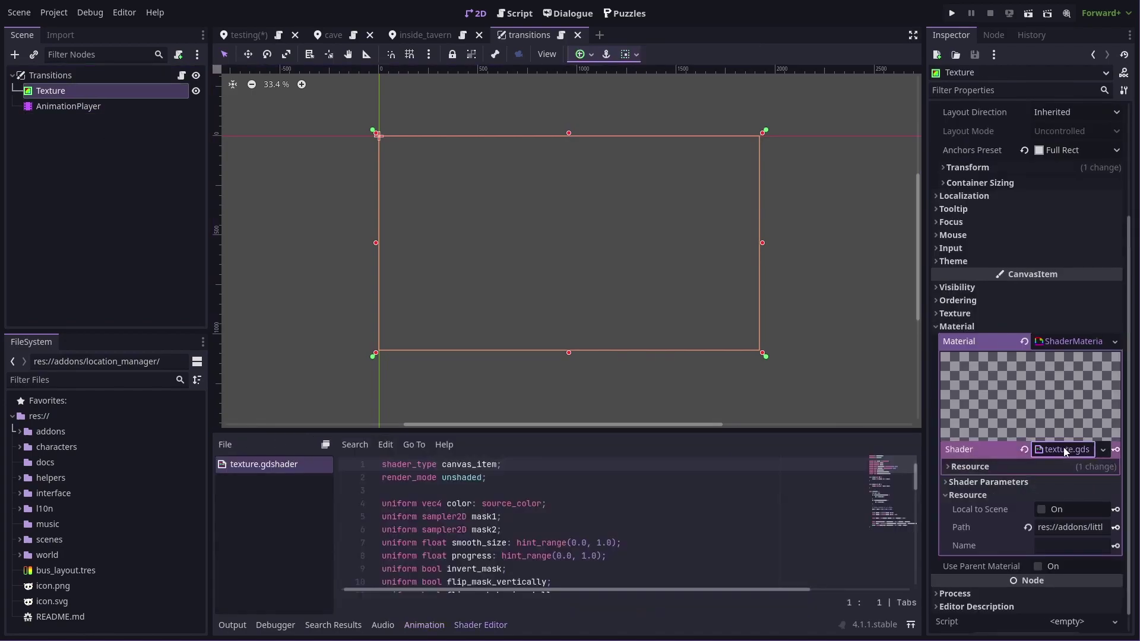
scroll(524, 515, down, 5)
scroll(524, 515, up, 5)
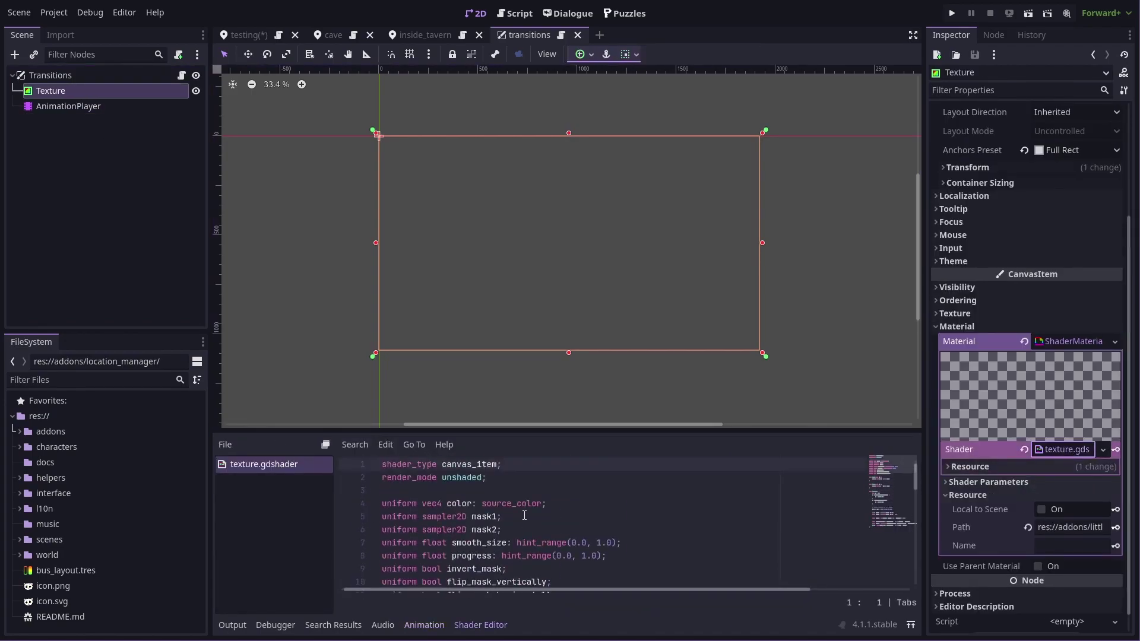
Scrub the AnimationPlayer's Circle animation start to end, stopping at 0.6 s
click(80, 107)
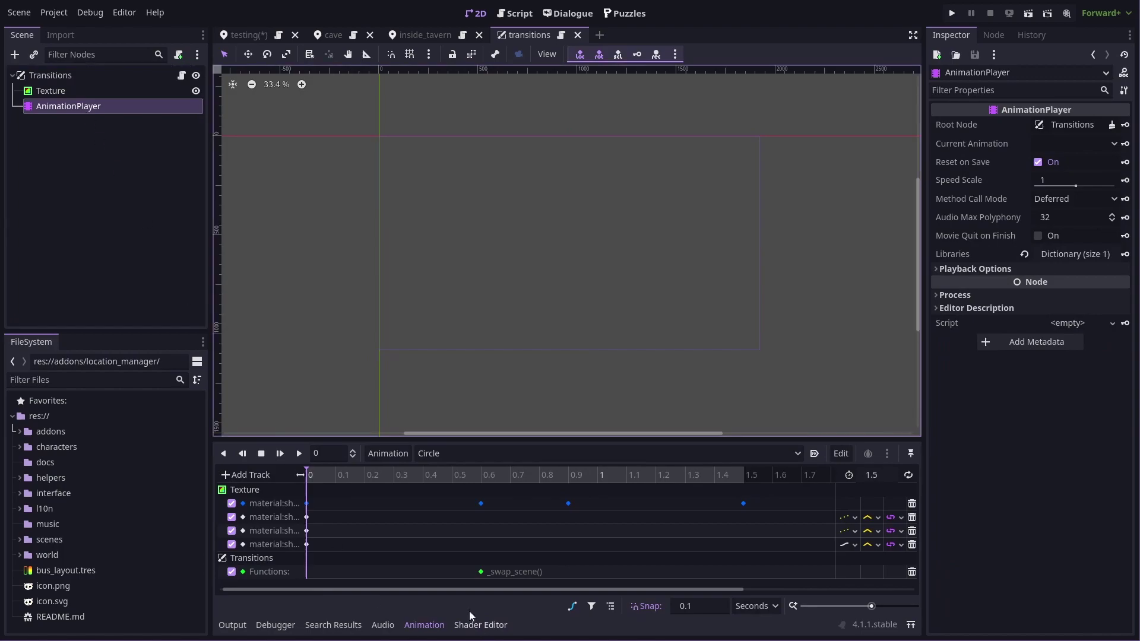
drag(325, 472, 731, 475)
click(478, 473)
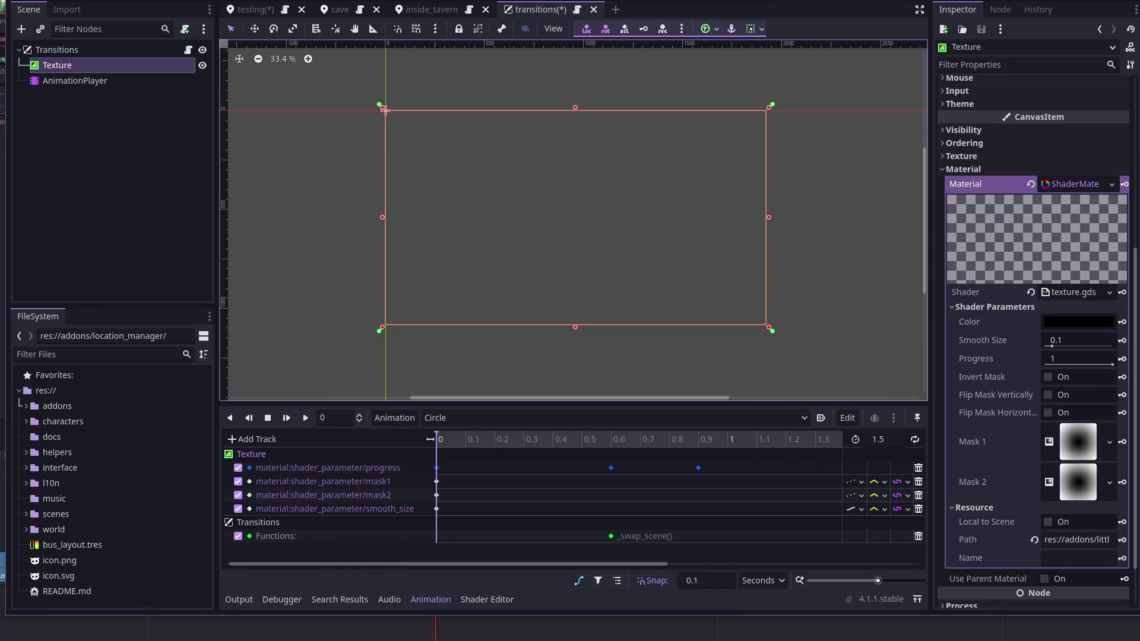
Lower the shader's Progress to shrink the circle, then walk the cat out and left
drag(1107, 366, 1072, 358)
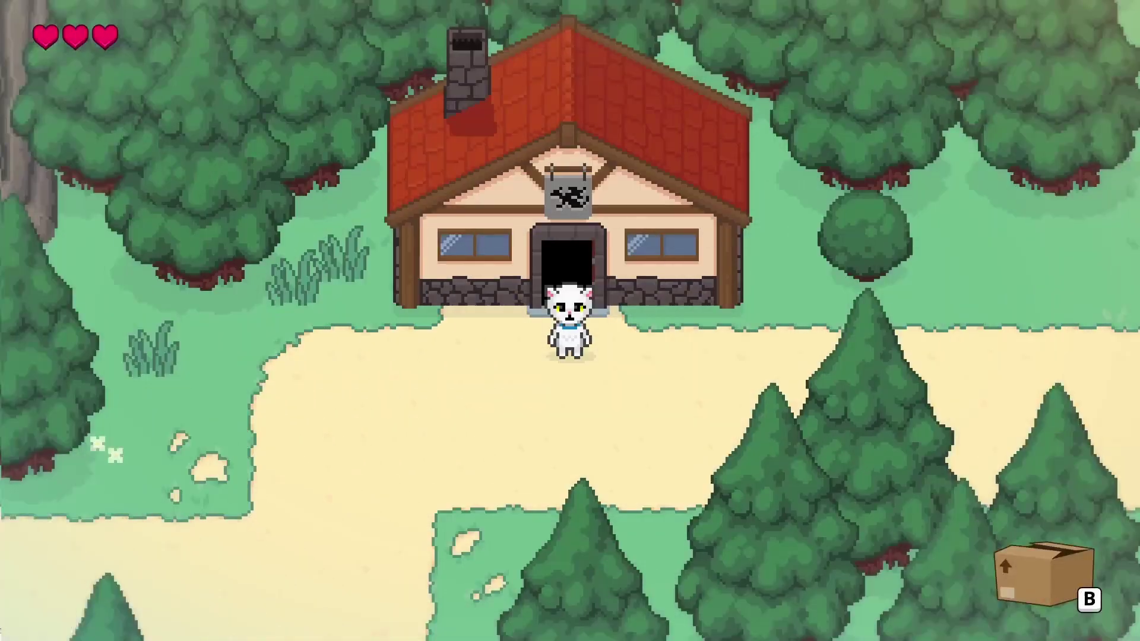
key(Down)
key(Left)
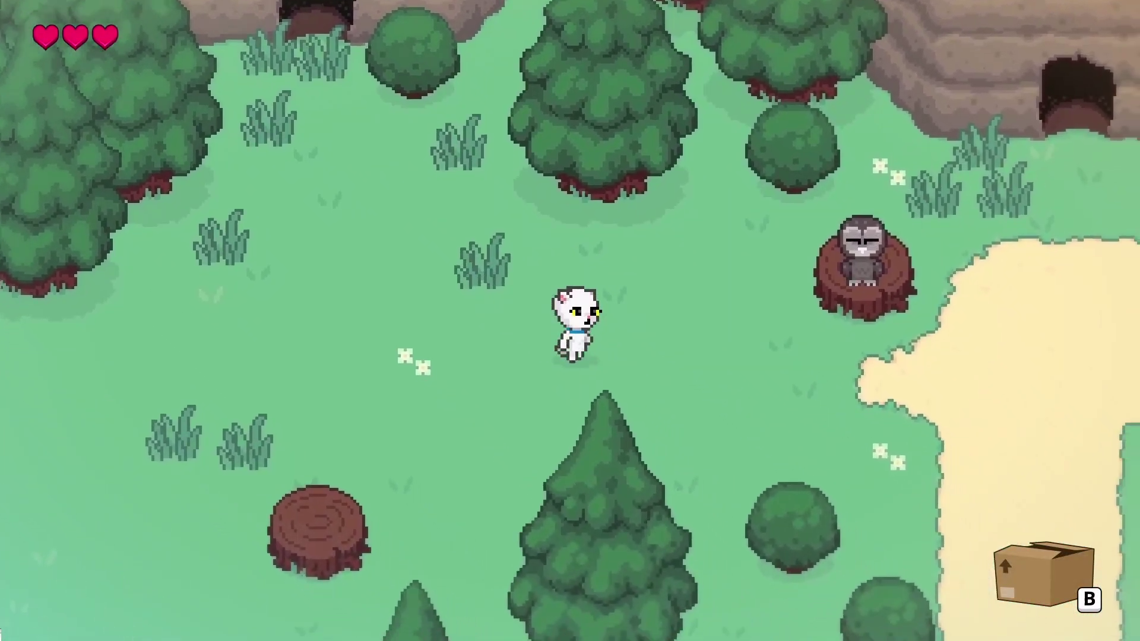
Walk the cat right and up into the cliff cave, then left through its interior
key(Right)
key(Up)
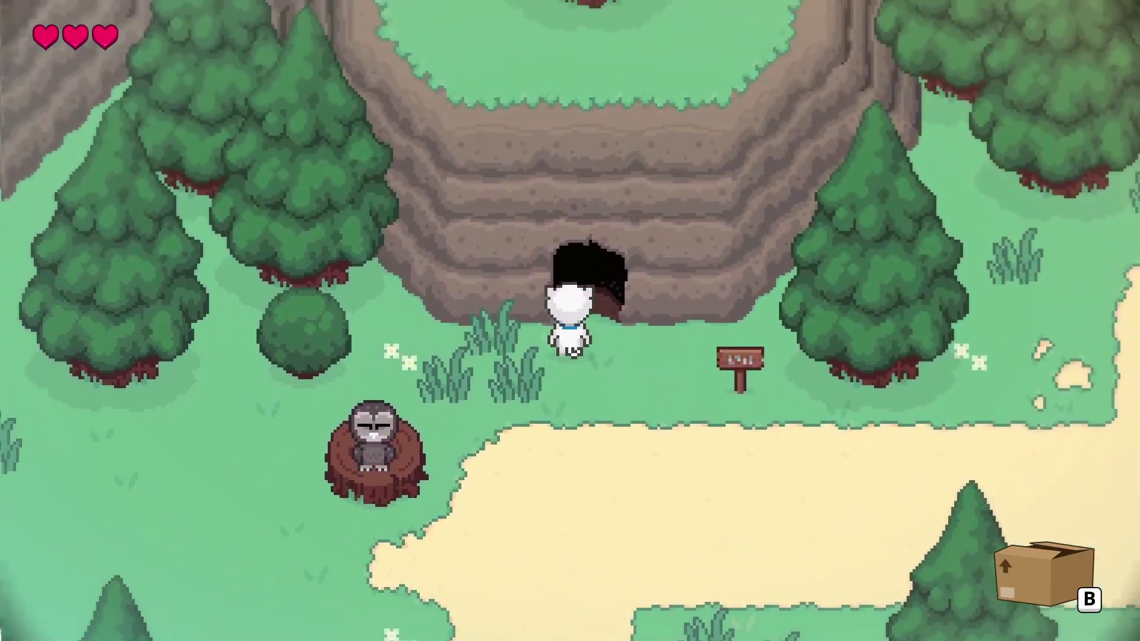
key(Up)
key(Left)
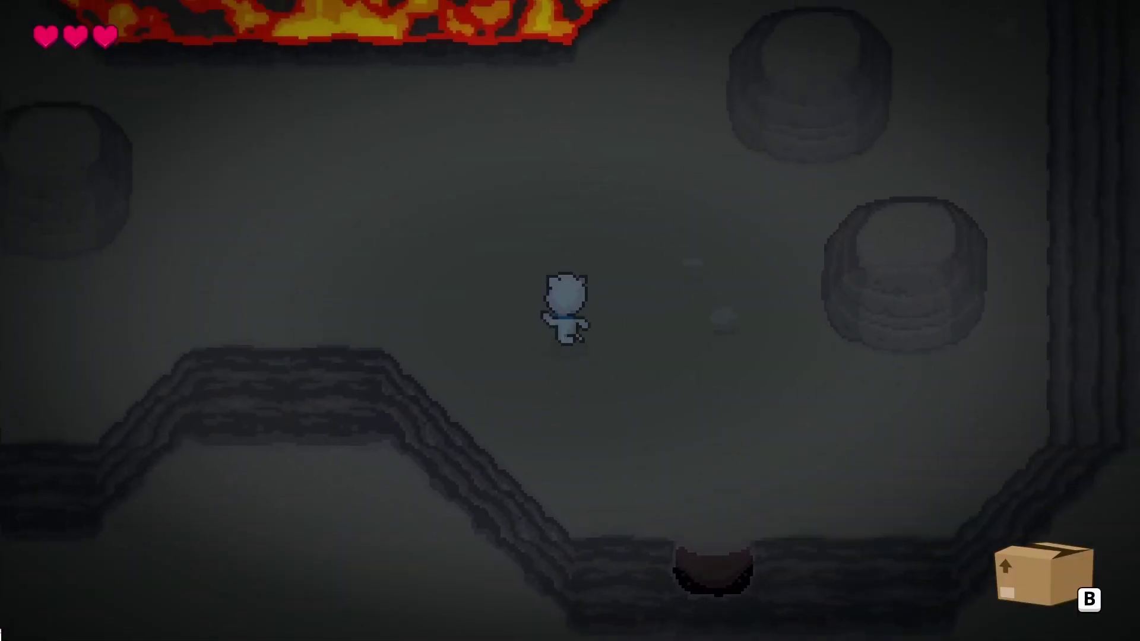
key(Down)
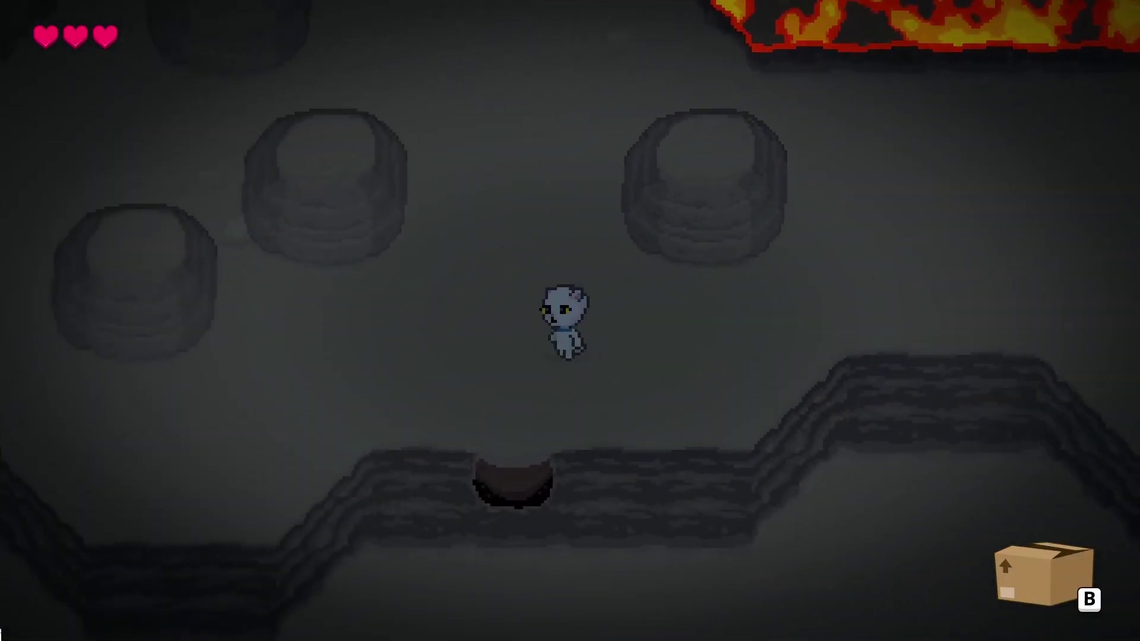